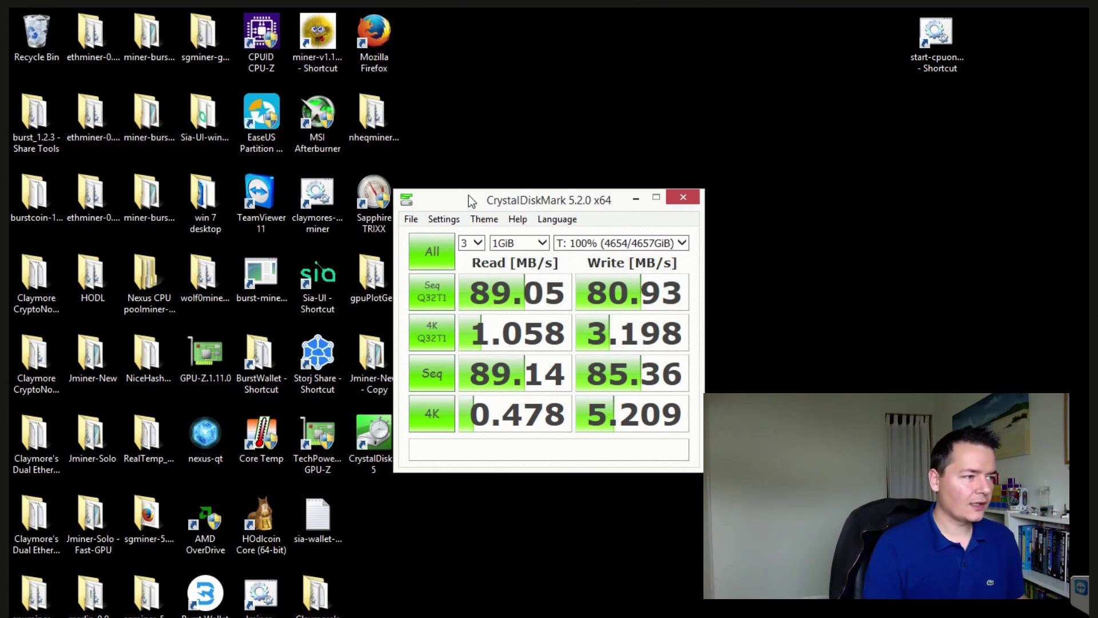
Close CrystalDiskMark, browse to L:\plots with its single 4.88 TB plot file, and open This PC in a new window
click(675, 196)
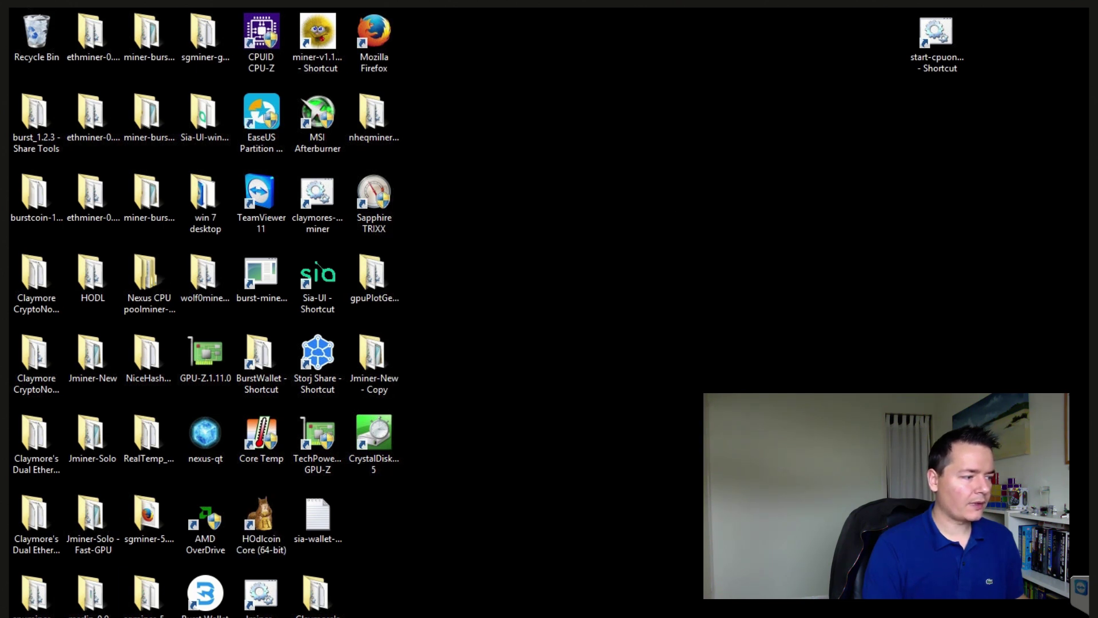
key(super+e)
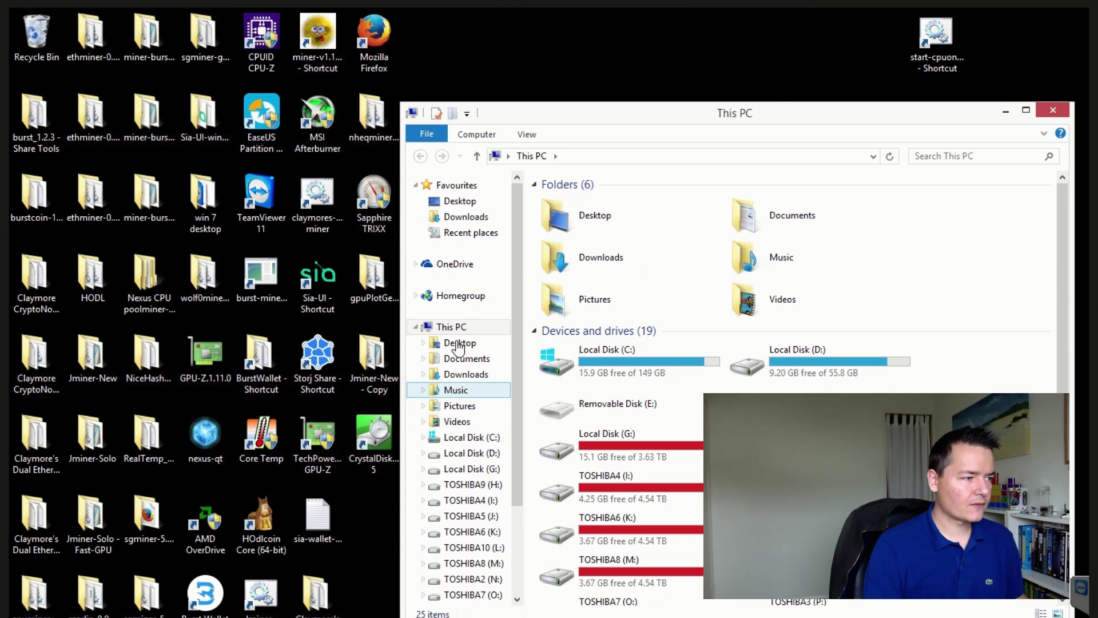
drag(1059, 215, 1056, 321)
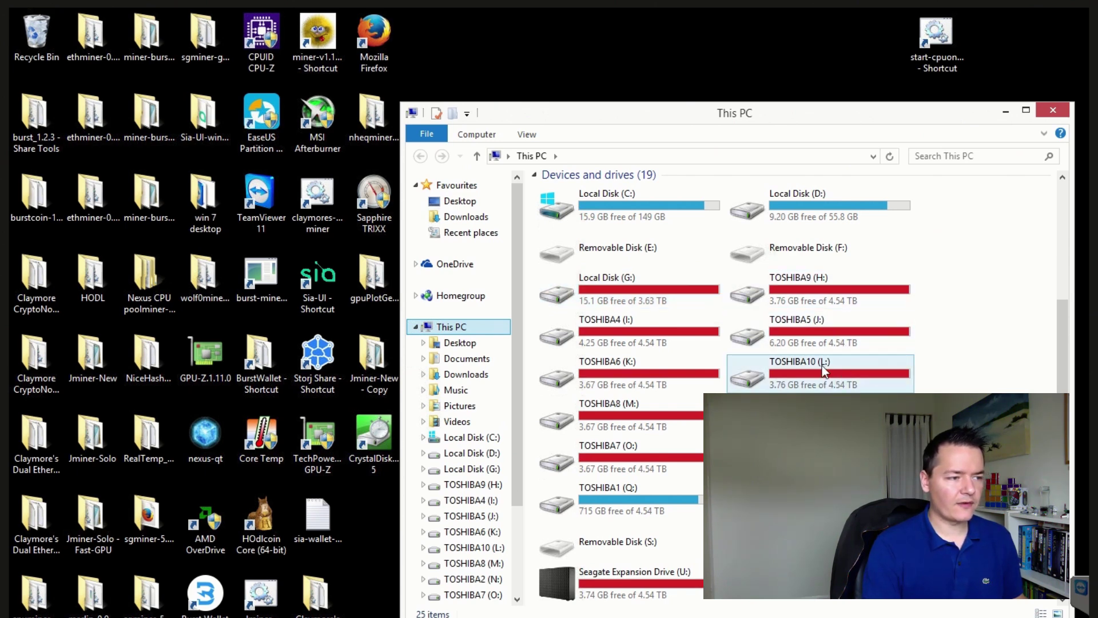
click(788, 371)
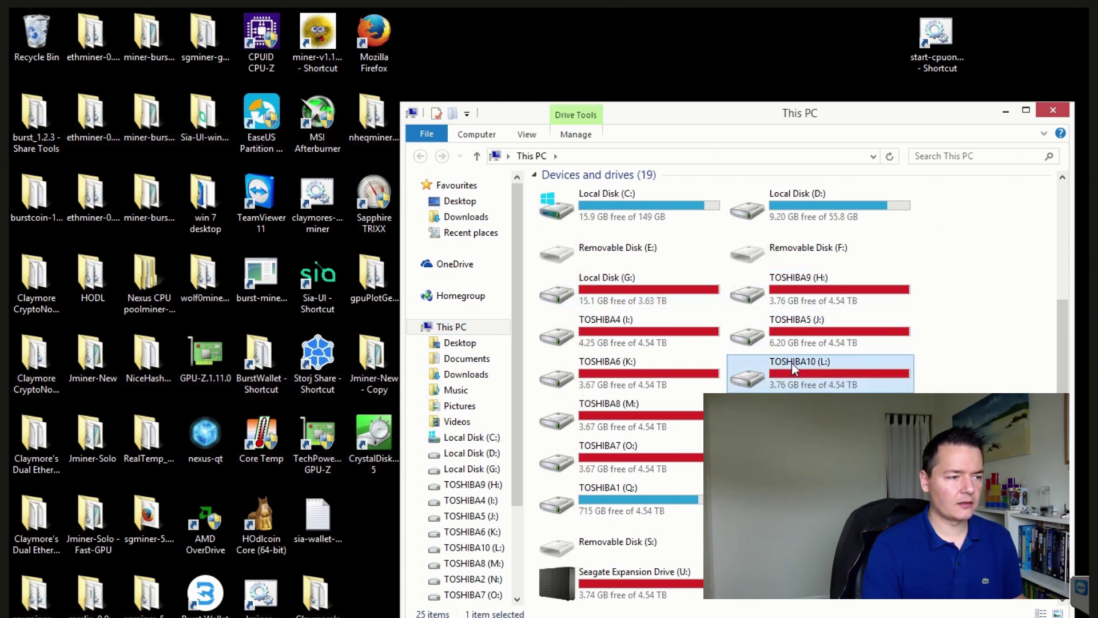
double_click(792, 363)
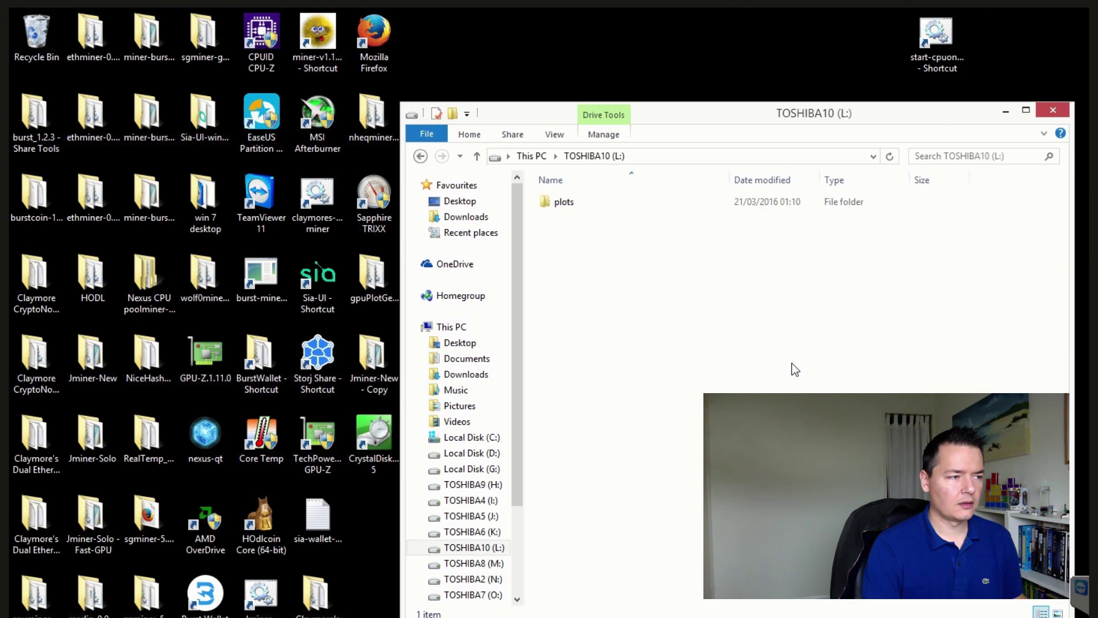
double_click(564, 205)
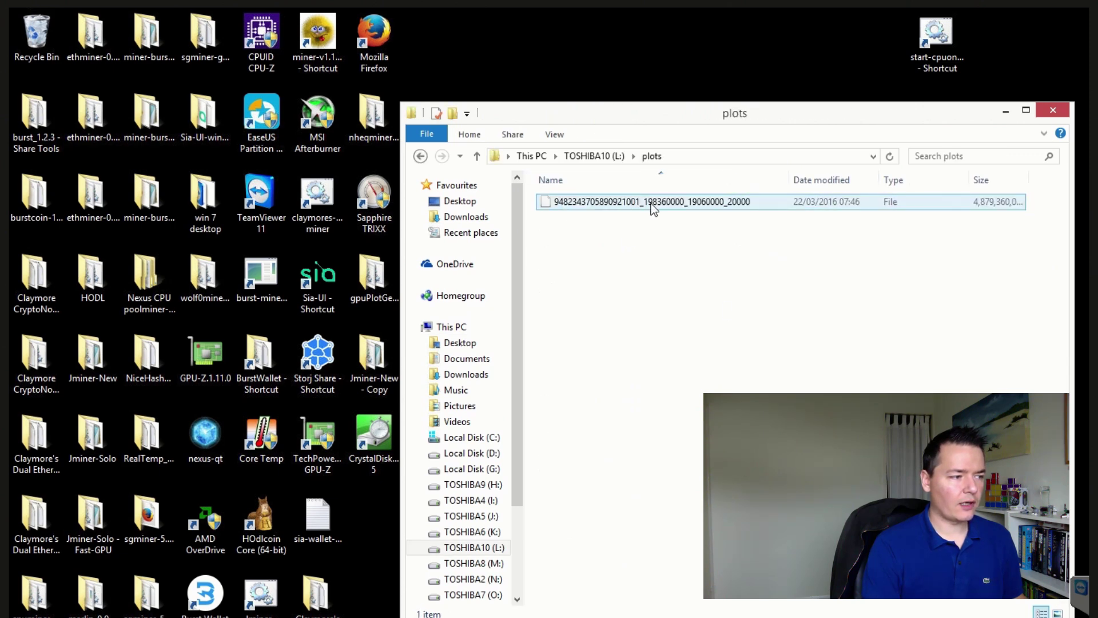
right_click(455, 332)
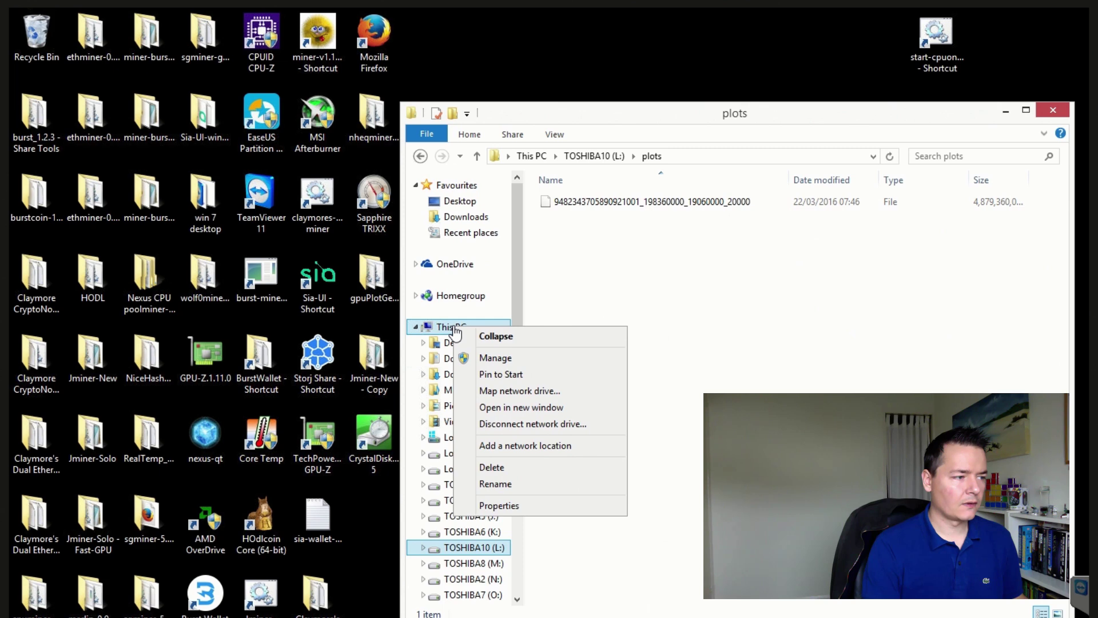
click(558, 407)
Open plotsoptimized on Seagate Expansion Drive (T:) and widen the Name column to show full file names
drag(670, 111, 668, 223)
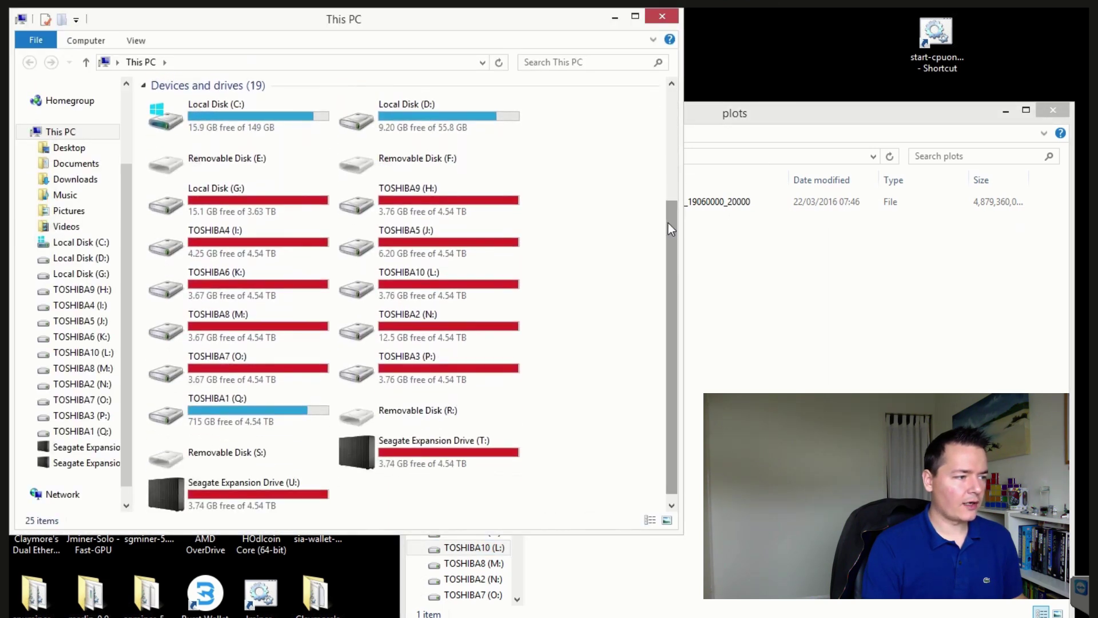
click(435, 445)
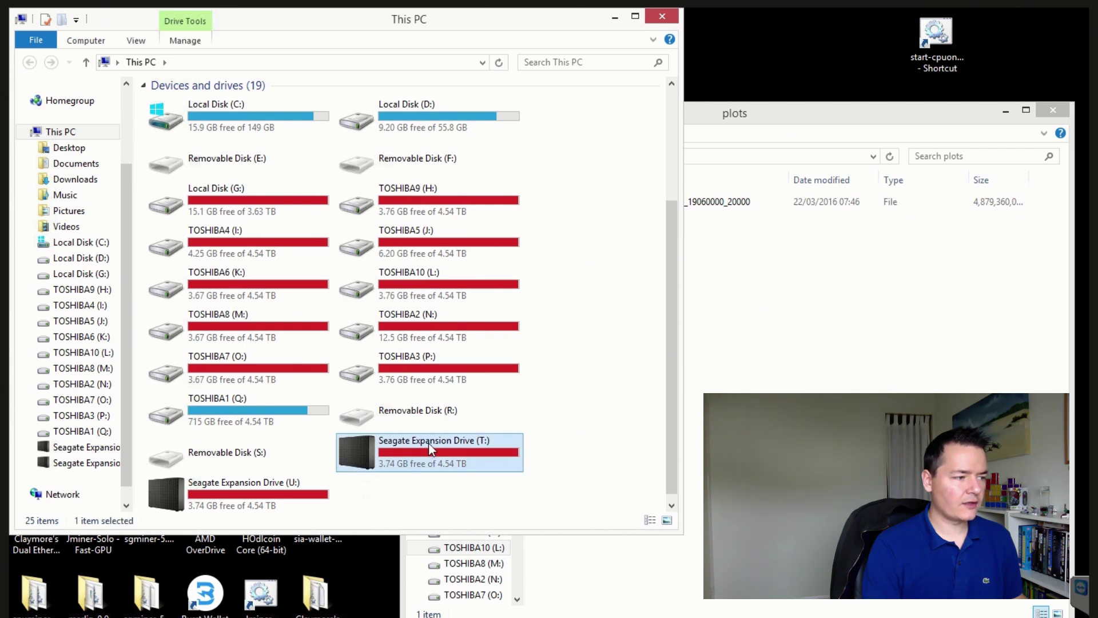
right_click(431, 442)
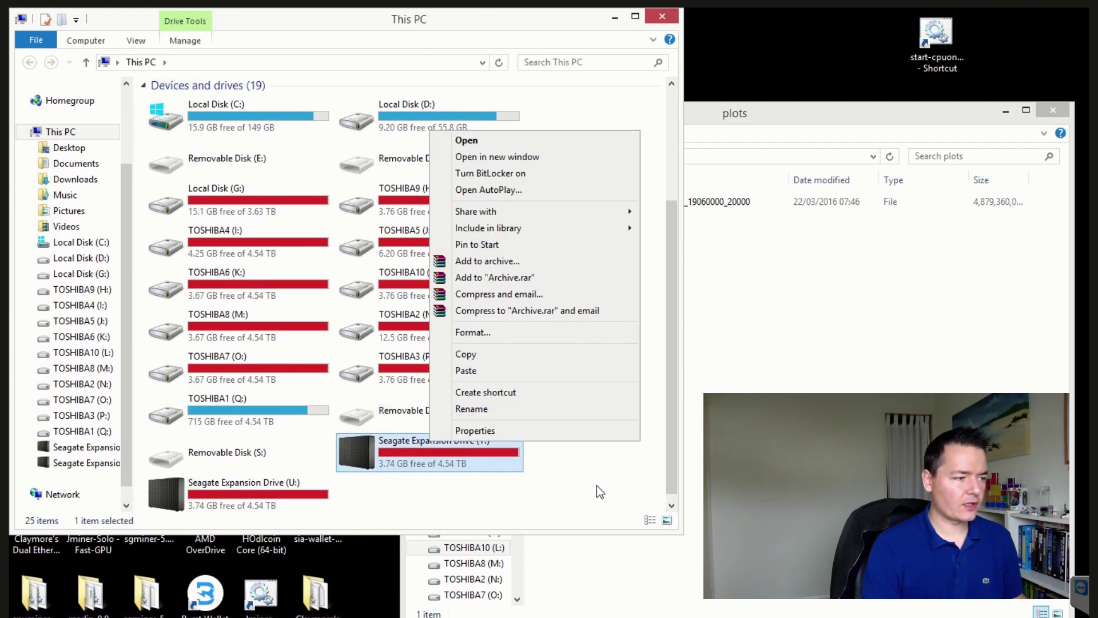
click(441, 453)
double_click(440, 445)
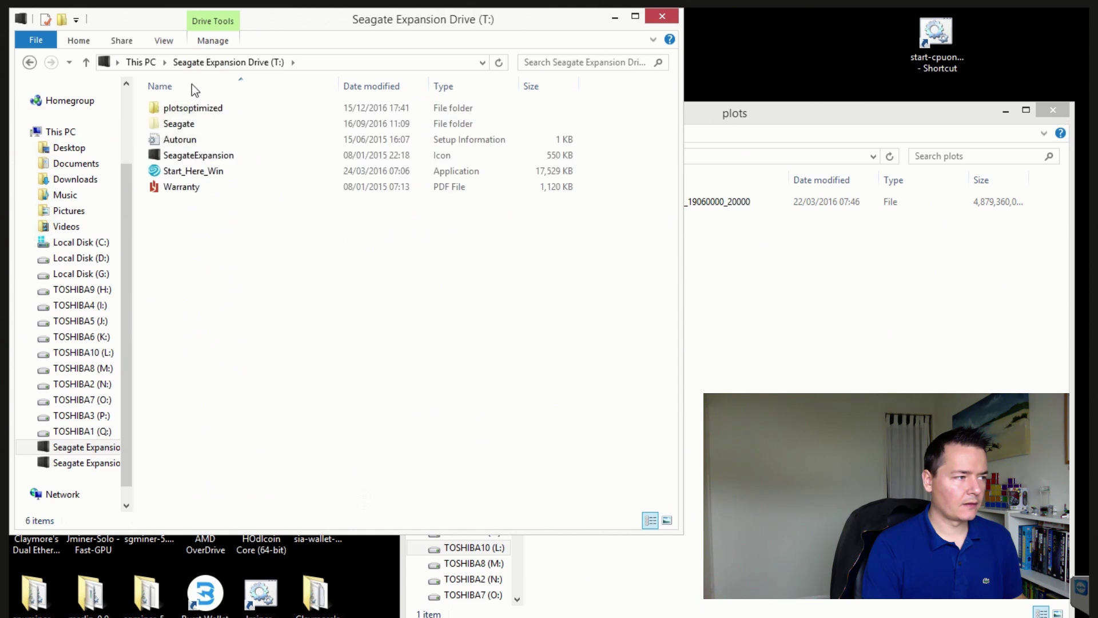
click(190, 111)
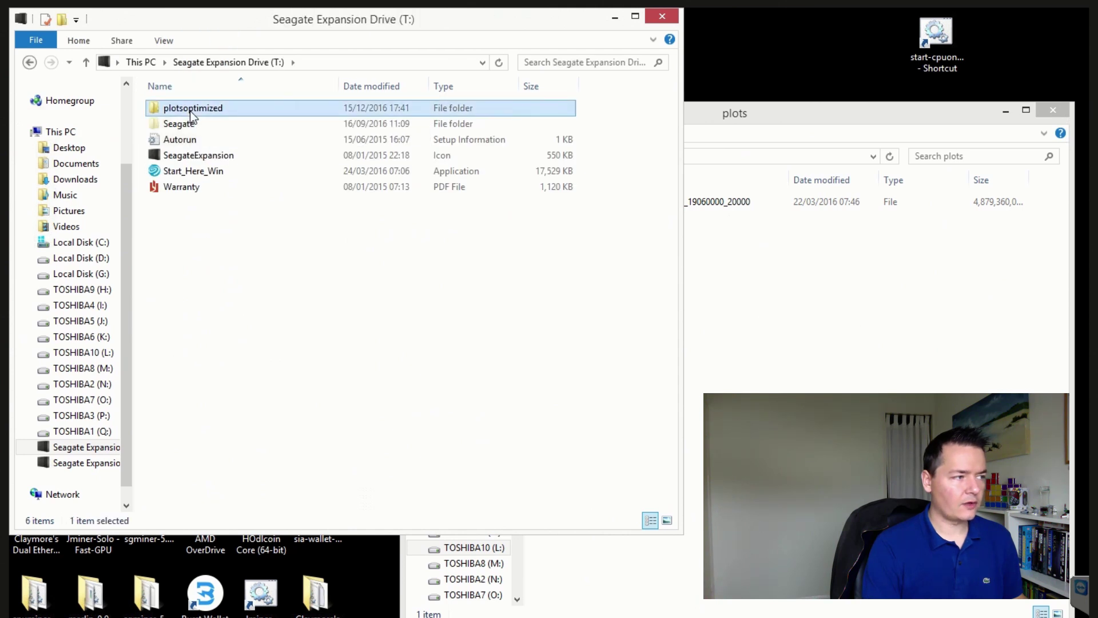
double_click(190, 111)
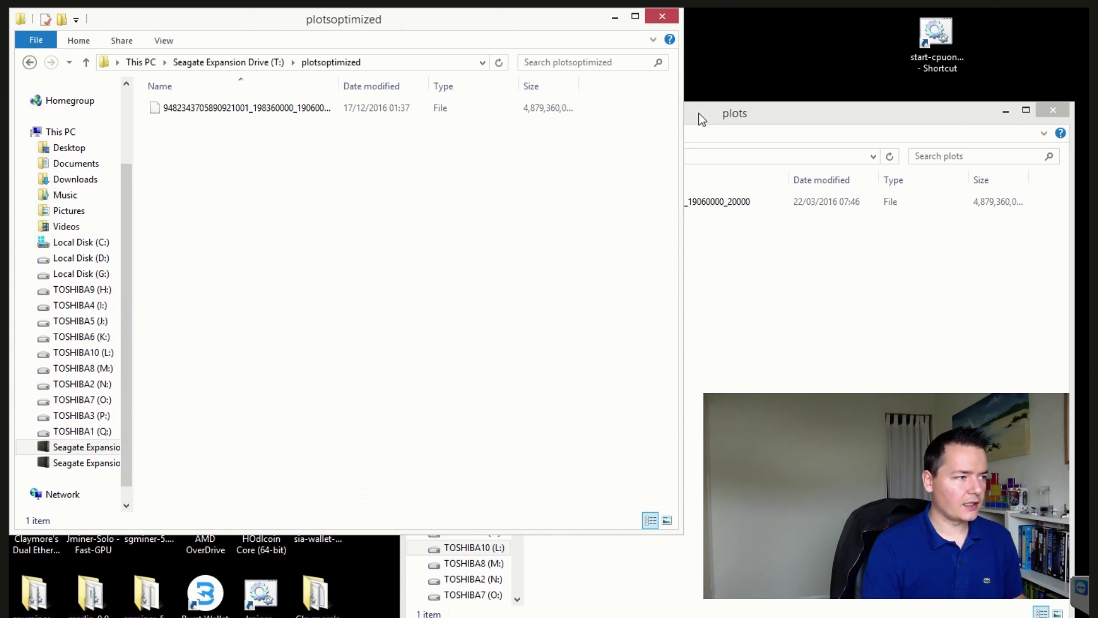
drag(339, 84, 429, 84)
Compare the L:\plots plot file with the 4.54 TB plotsoptimized file, then minimize plotsoptimized
click(770, 115)
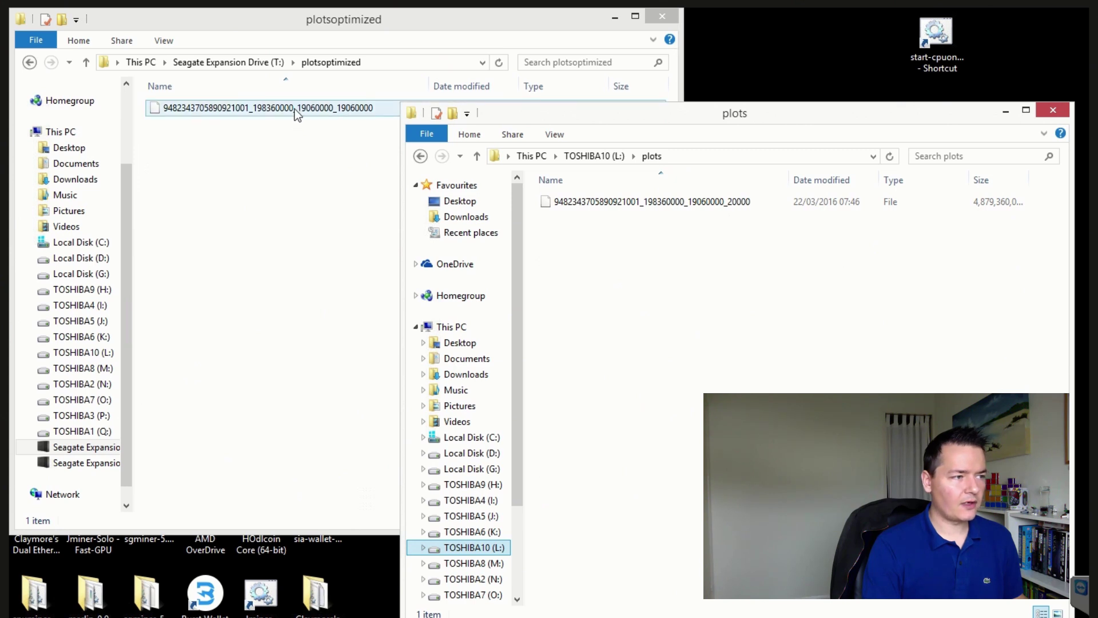
click(671, 204)
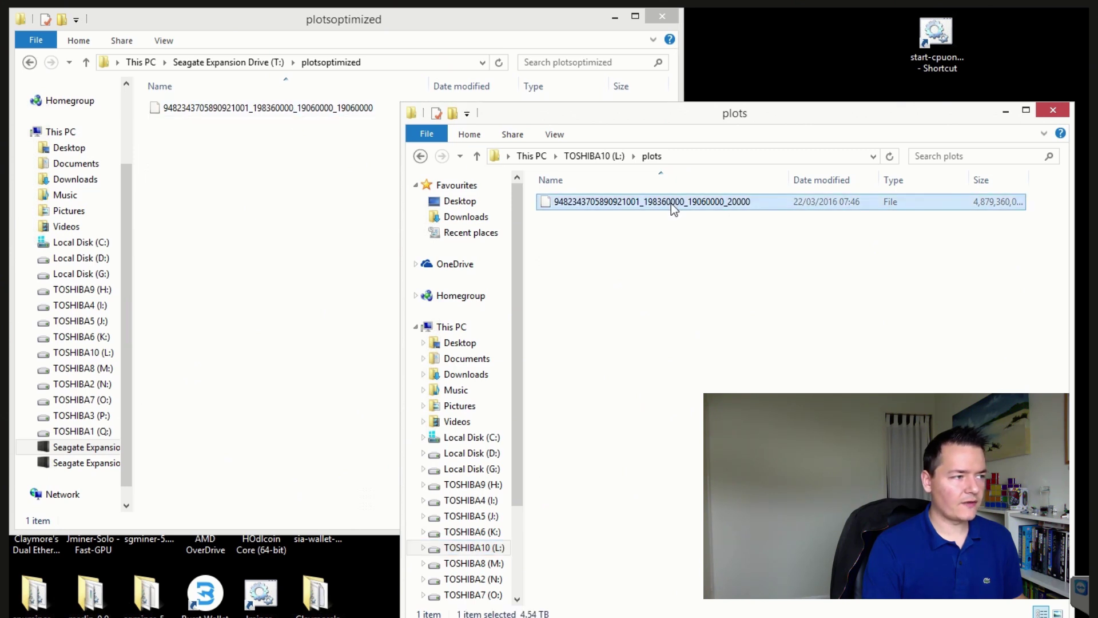
click(333, 116)
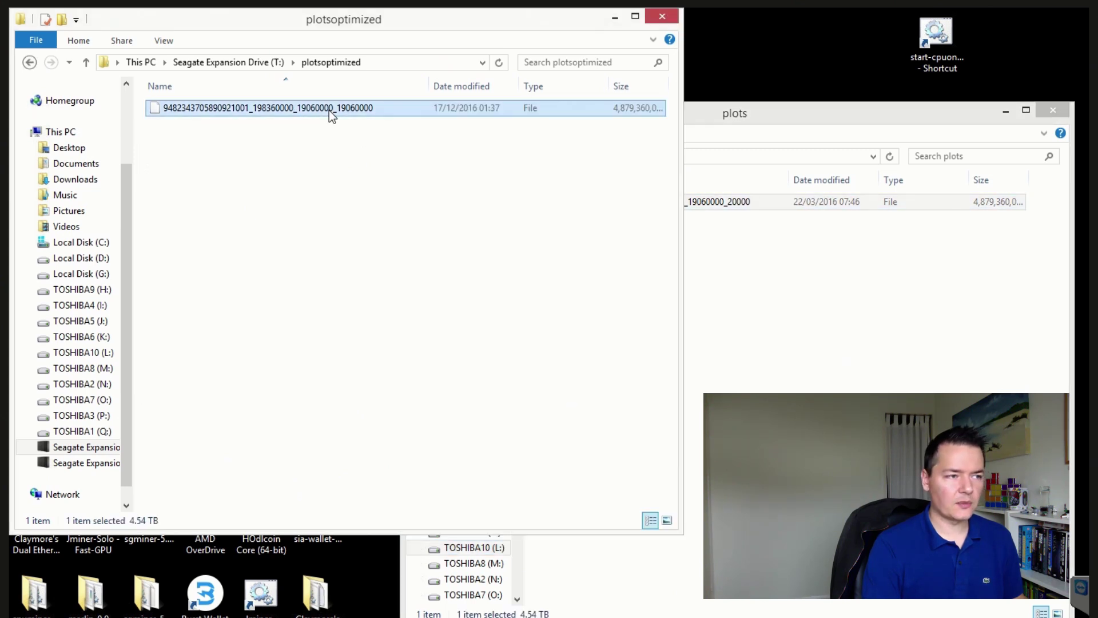
click(616, 17)
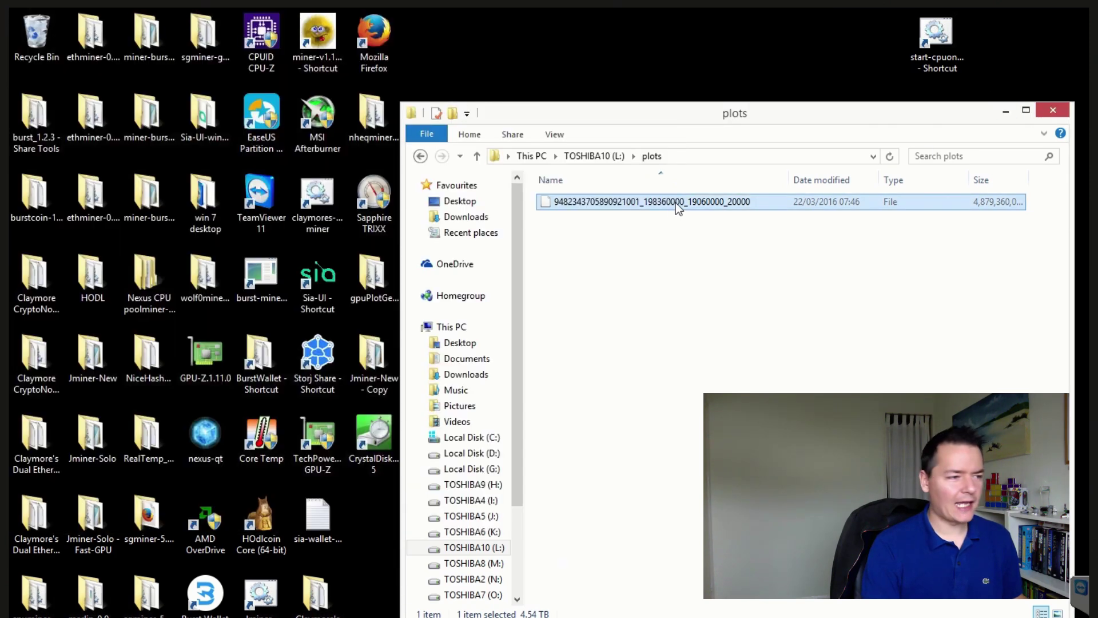
Minimize the plots window, open the desktop's Jminer-New - Copy folder and select the jminer properties file
click(1008, 111)
click(375, 358)
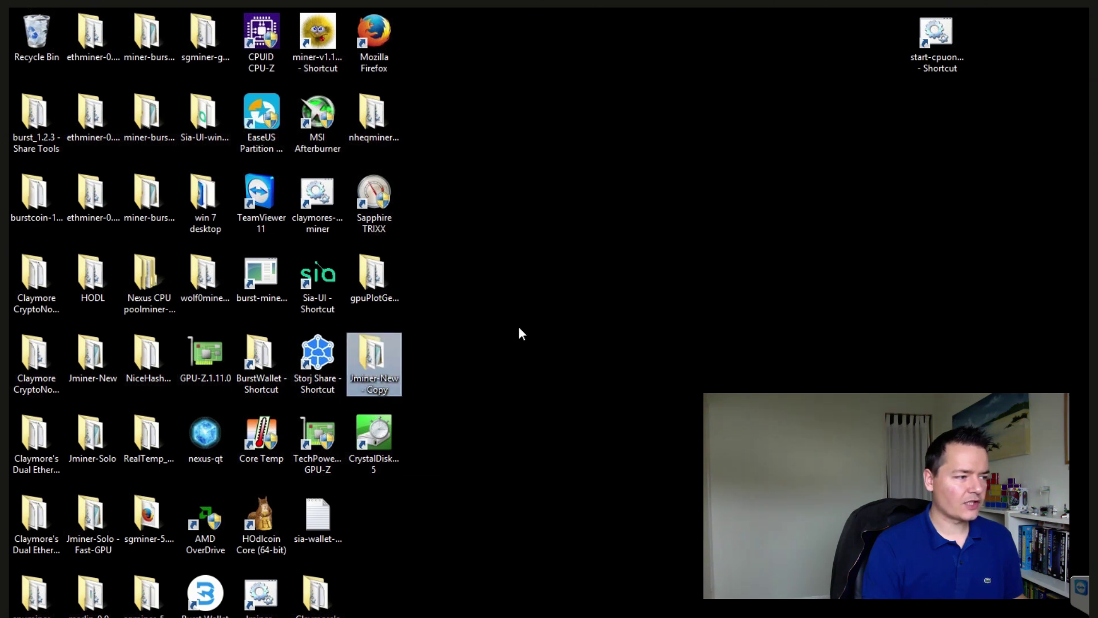
click(381, 353)
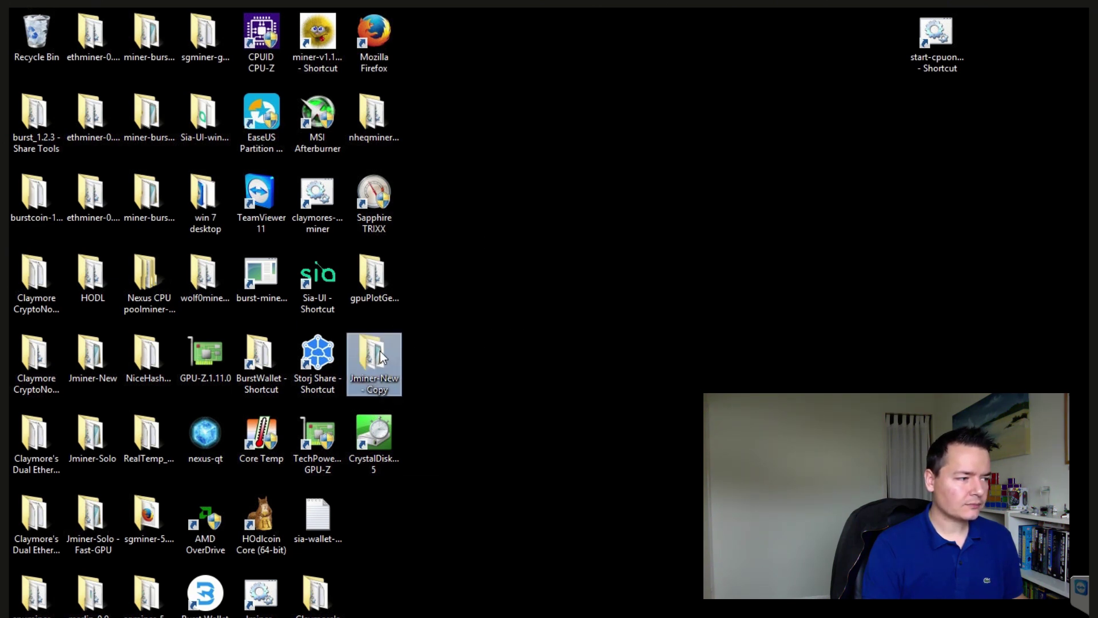
double_click(381, 355)
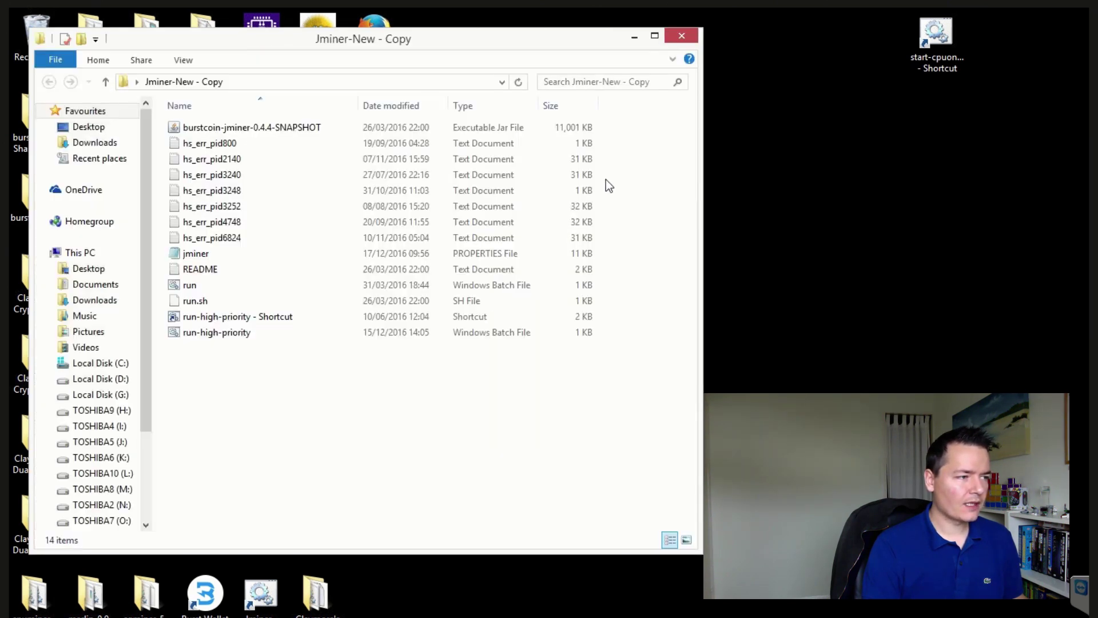
click(202, 255)
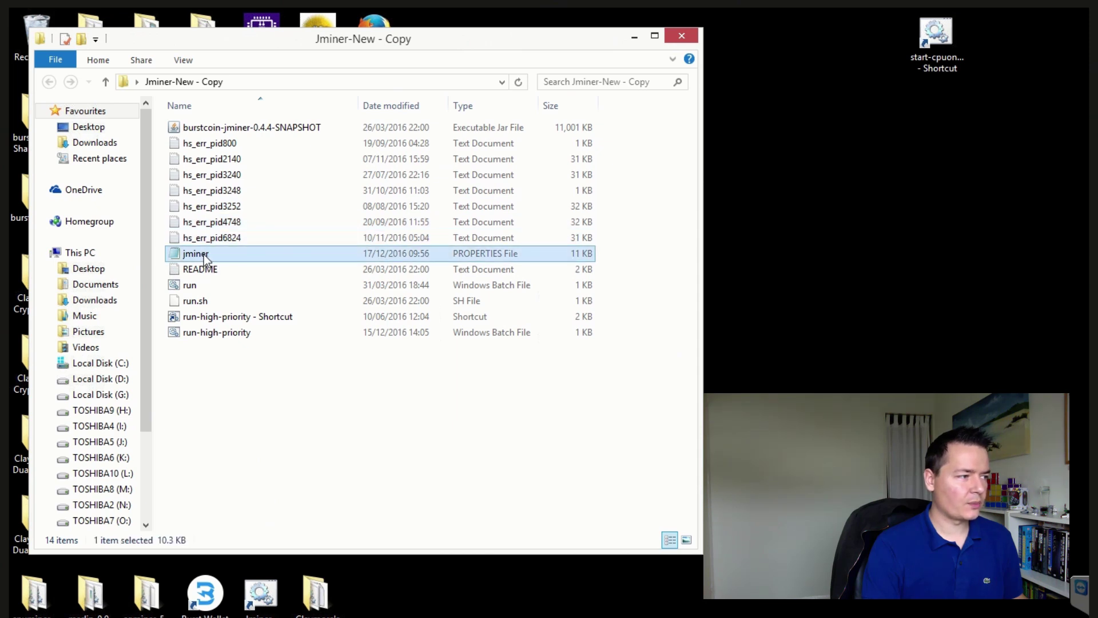
double_click(204, 255)
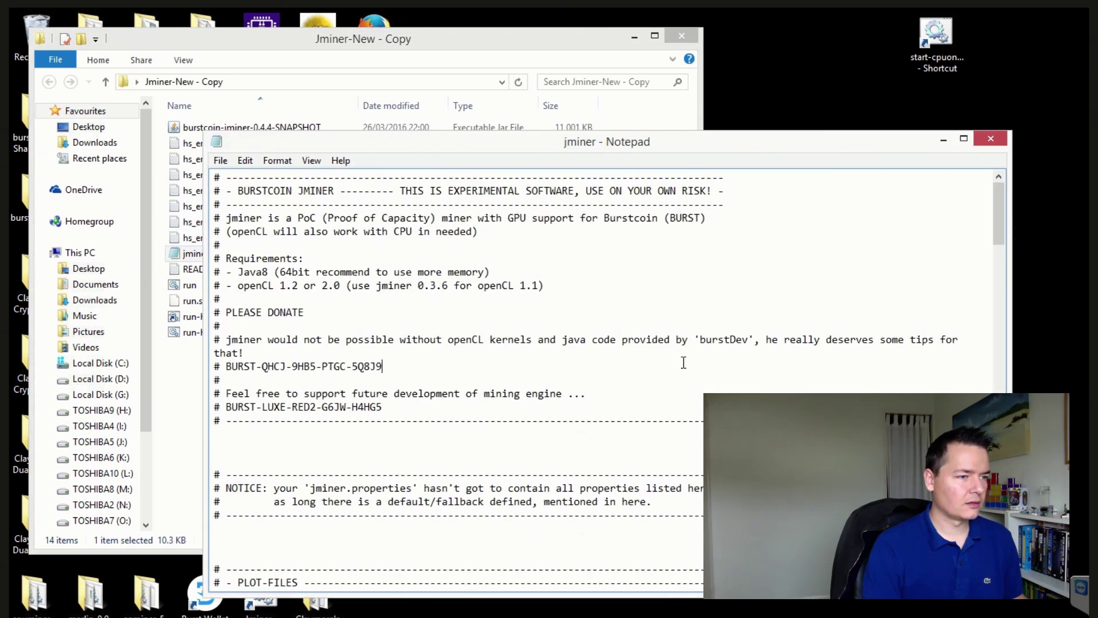
drag(999, 200, 1003, 238)
click(567, 468)
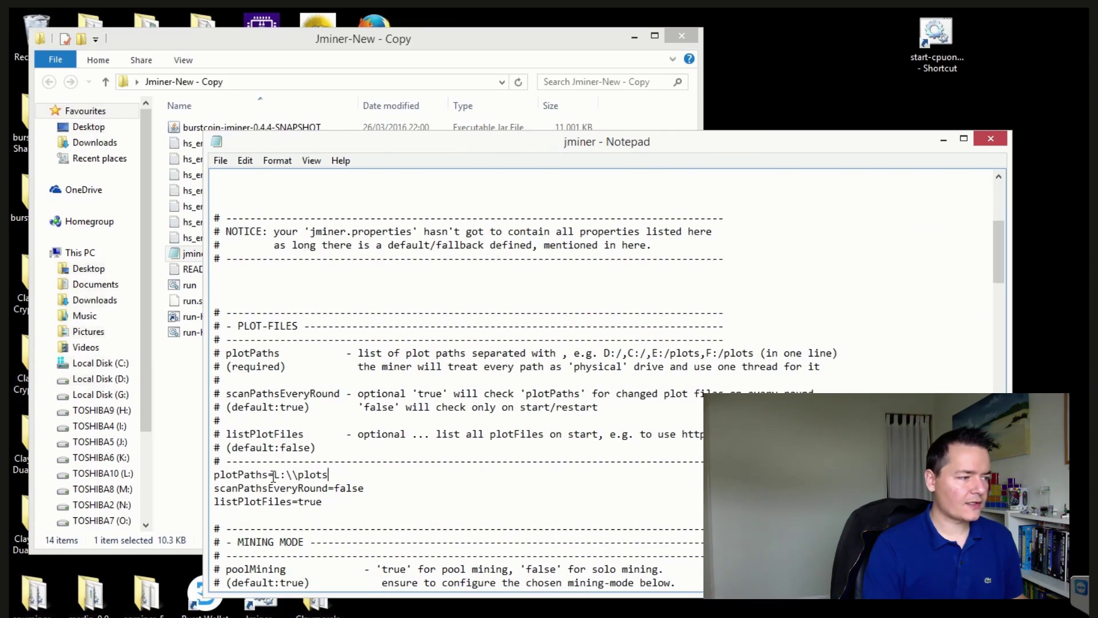
drag(275, 474, 330, 476)
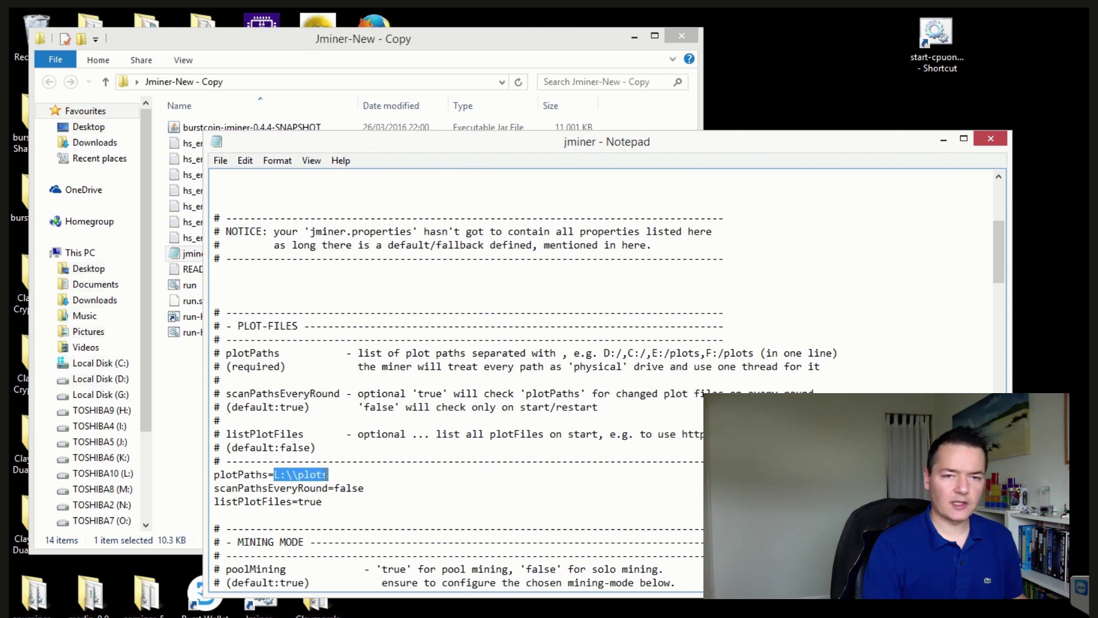
click(338, 476)
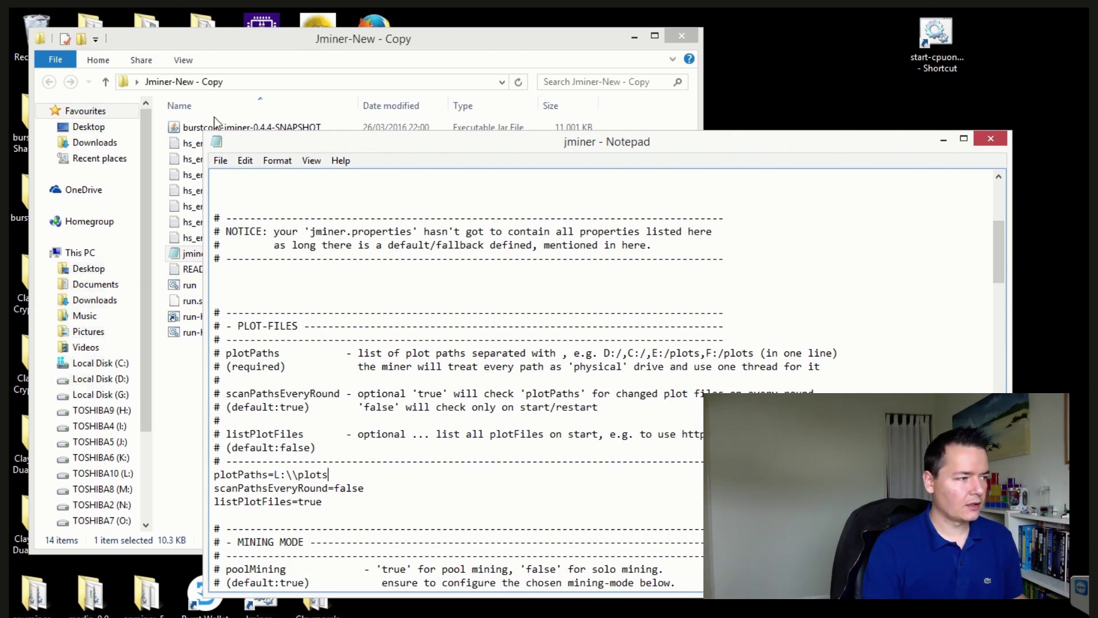
click(991, 141)
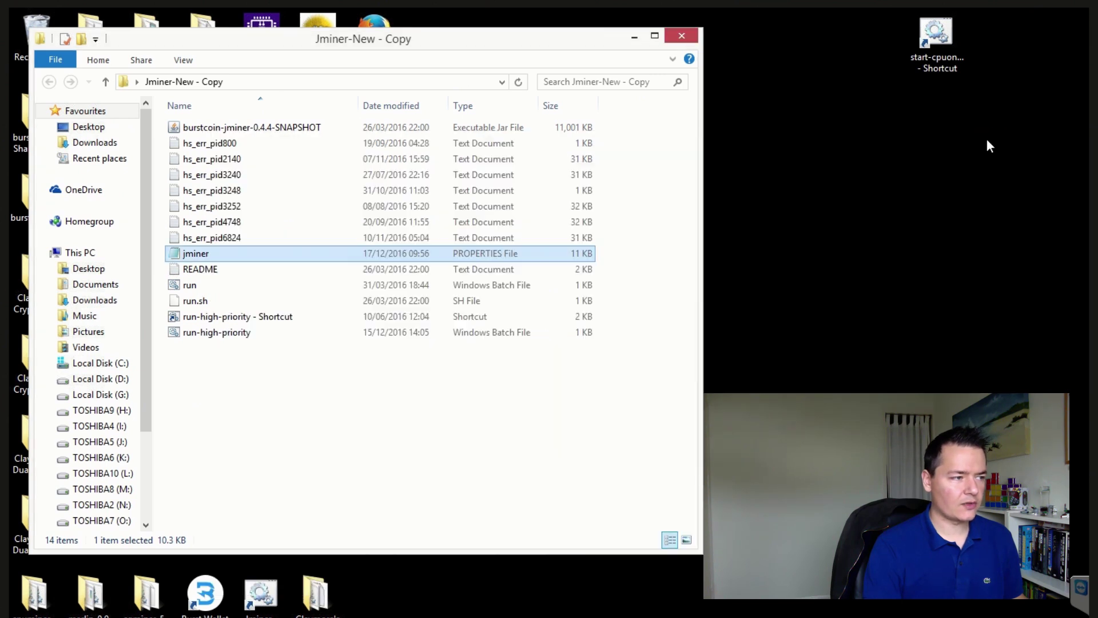
Launch the miner via run-high-priority.bat, close the cmd.exe window and move the Java console up
click(421, 490)
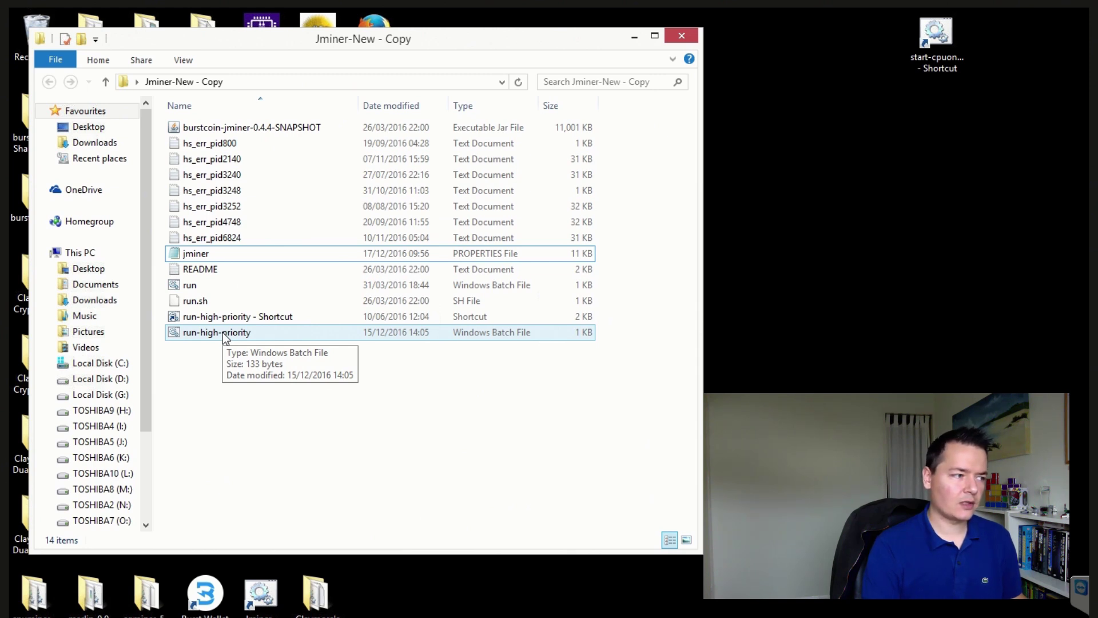
click(222, 331)
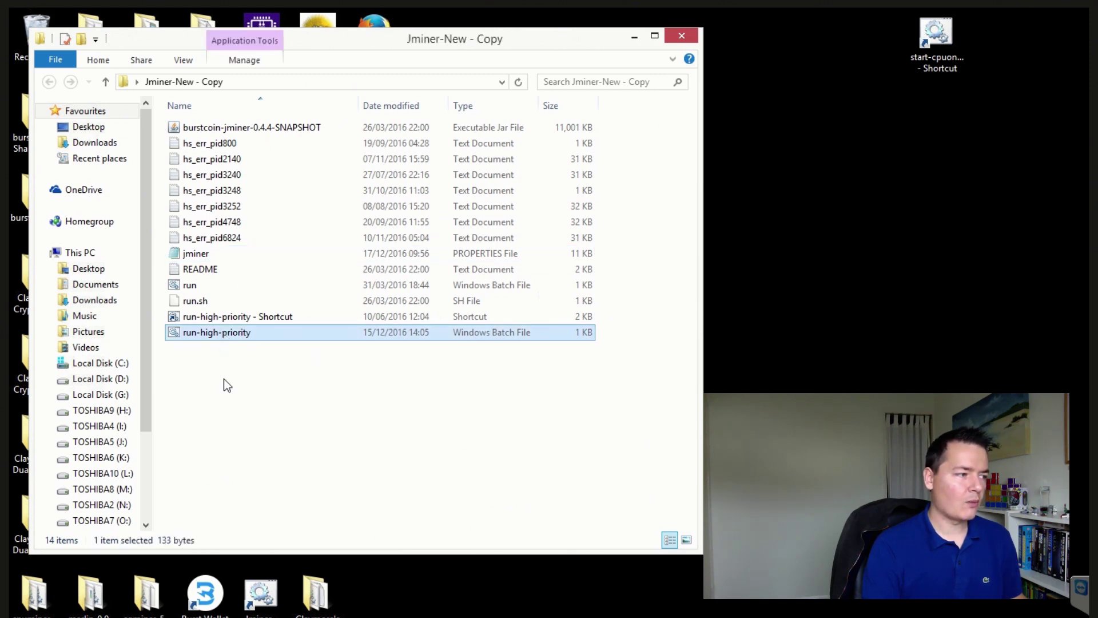
double_click(227, 333)
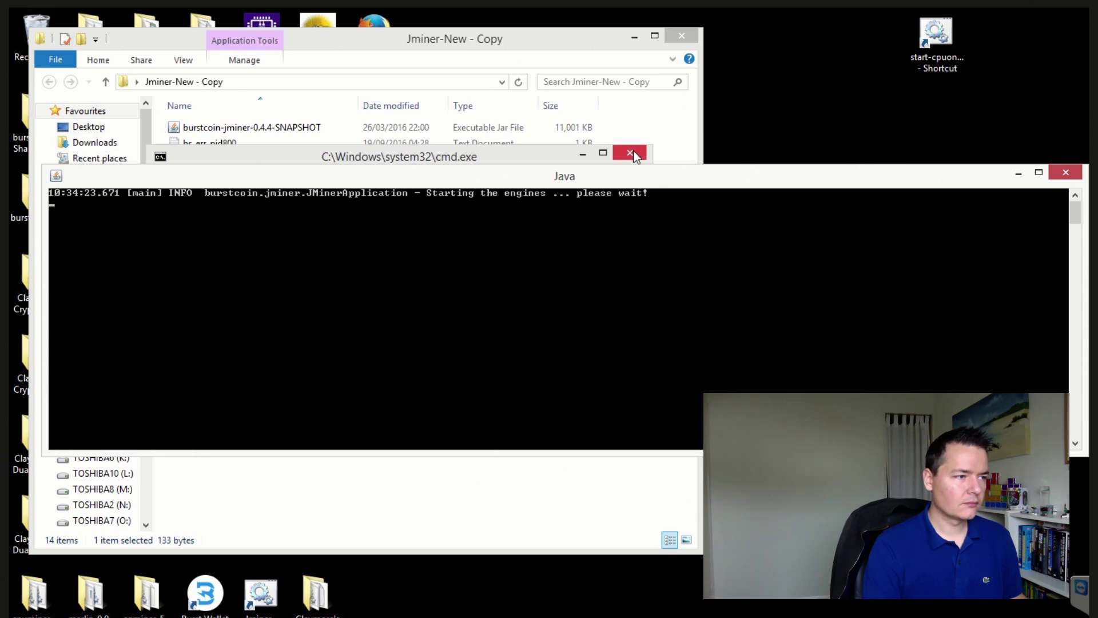
click(634, 156)
drag(676, 176, 678, 88)
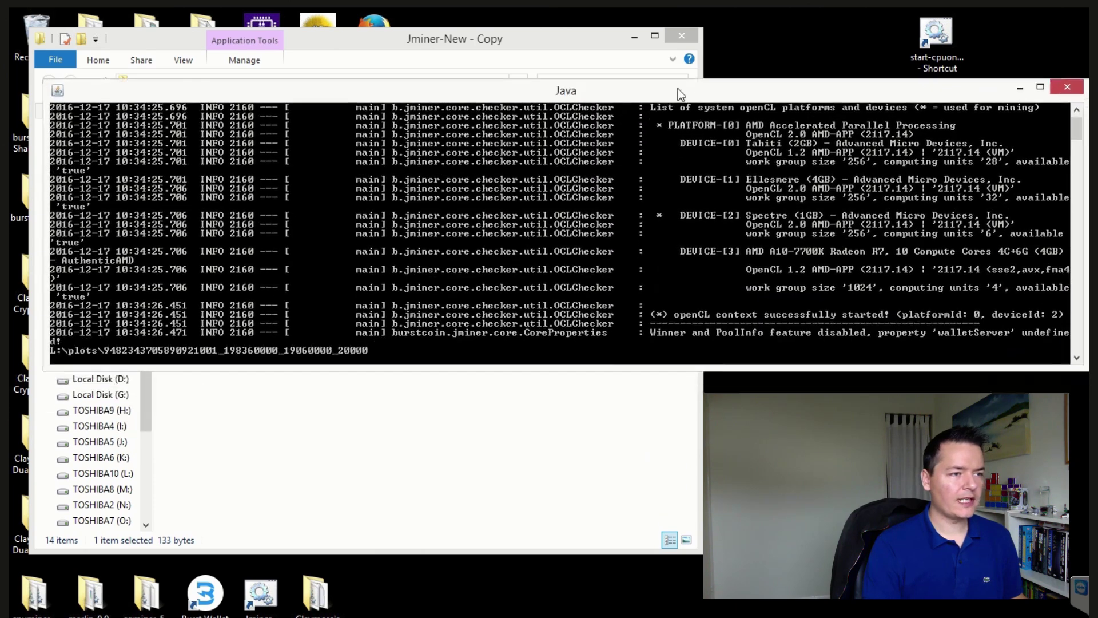